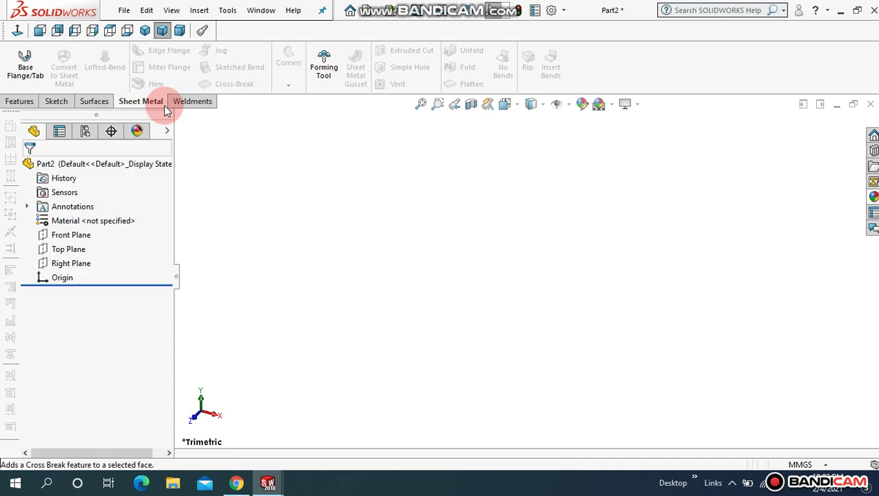
Sketch a centre rectangle on the Front Plane, from the origin to a corner, as Sketch1
{"action": "left_click", "coordinate": [57, 101]}
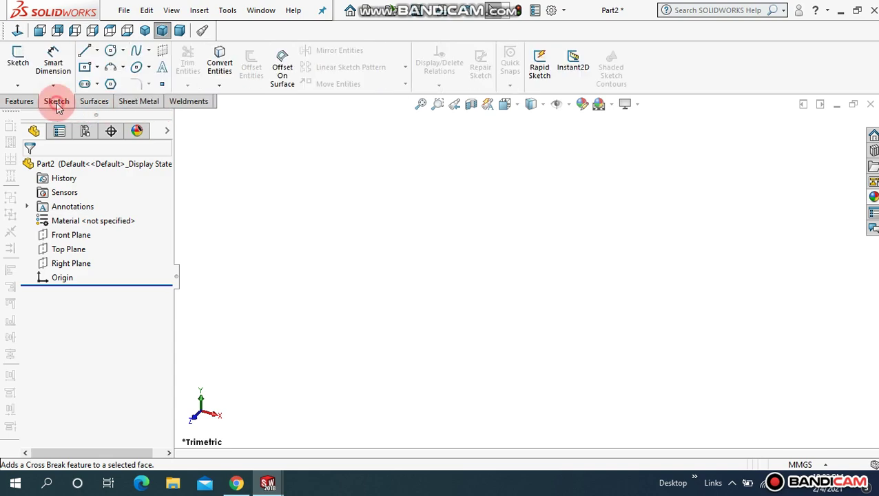
{"action": "left_click", "coordinate": [87, 67]}
{"action": "left_click", "coordinate": [493, 191]}
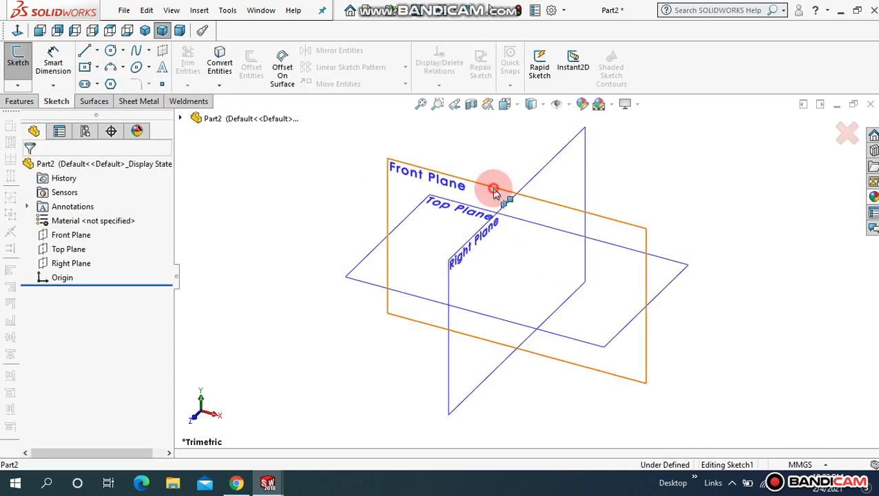
{"action": "left_click", "coordinate": [18, 31]}
{"action": "left_click", "coordinate": [527, 271]}
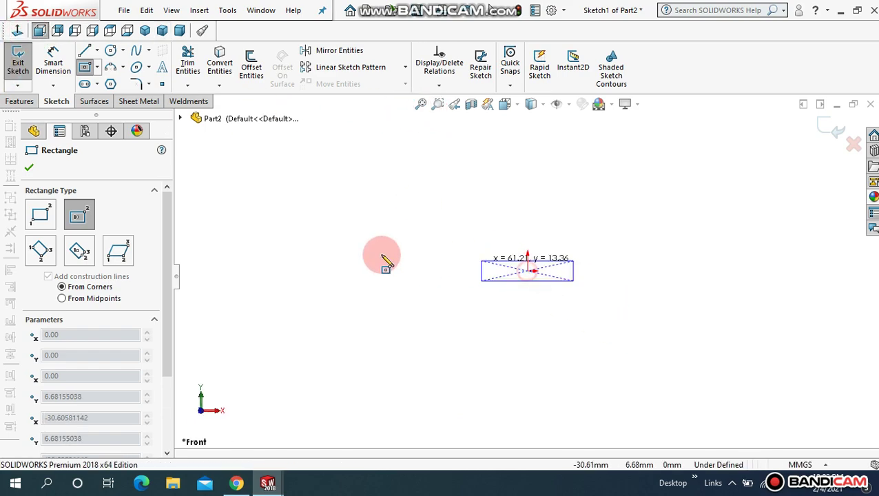
{"action": "left_click", "coordinate": [283, 200]}
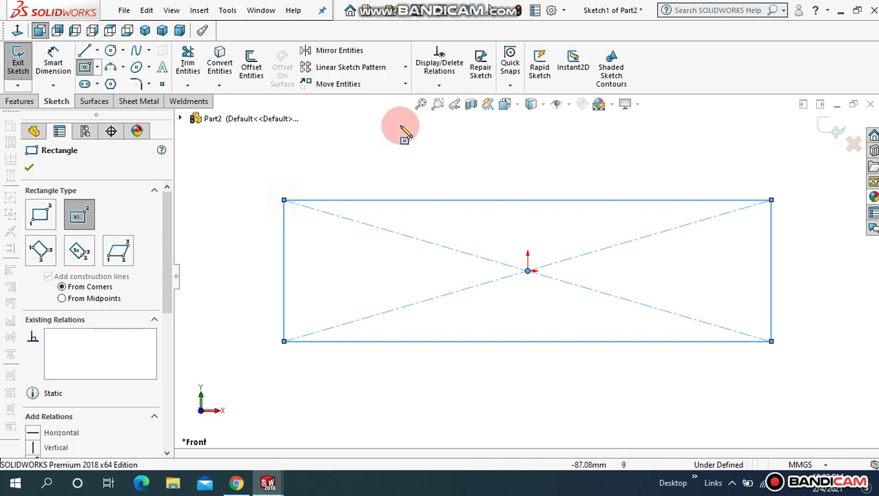
{"action": "left_click", "coordinate": [833, 127]}
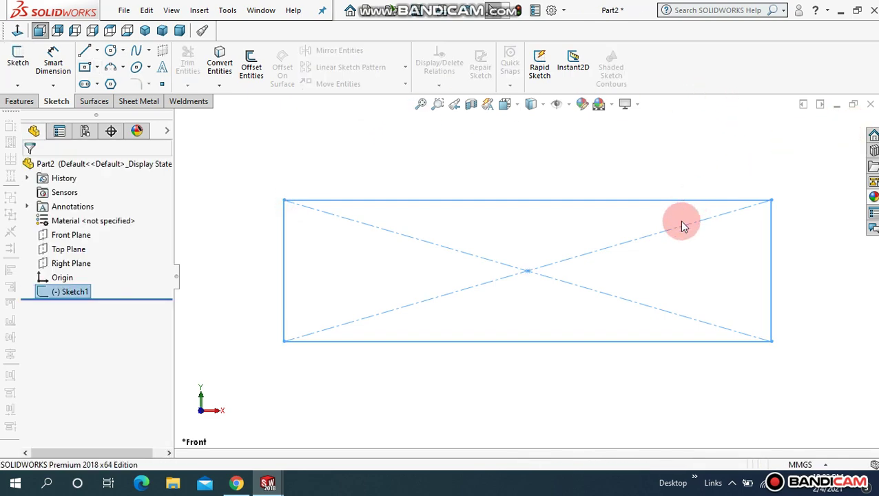
{"action": "left_click", "coordinate": [122, 103]}
Build a 5 mm thick Base Flange from Sketch1 and fit it in a front view
{"action": "left_click", "coordinate": [21, 74]}
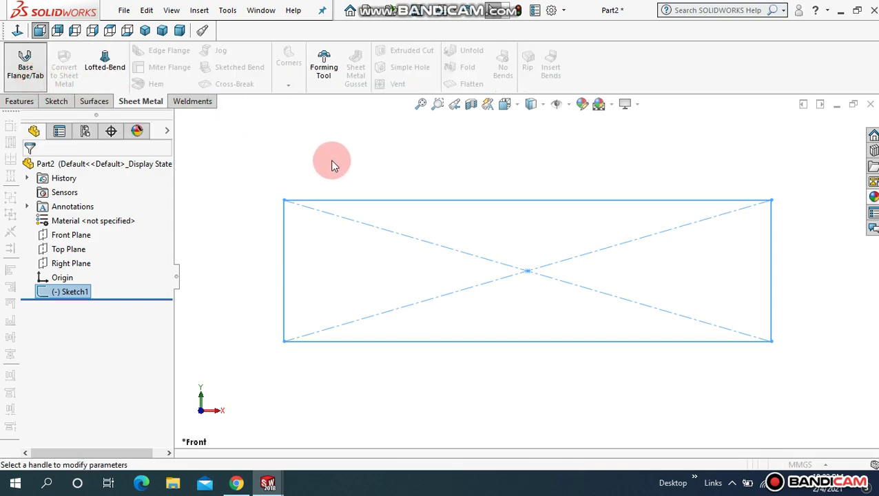
{"action": "double_click", "coordinate": [131, 241]}
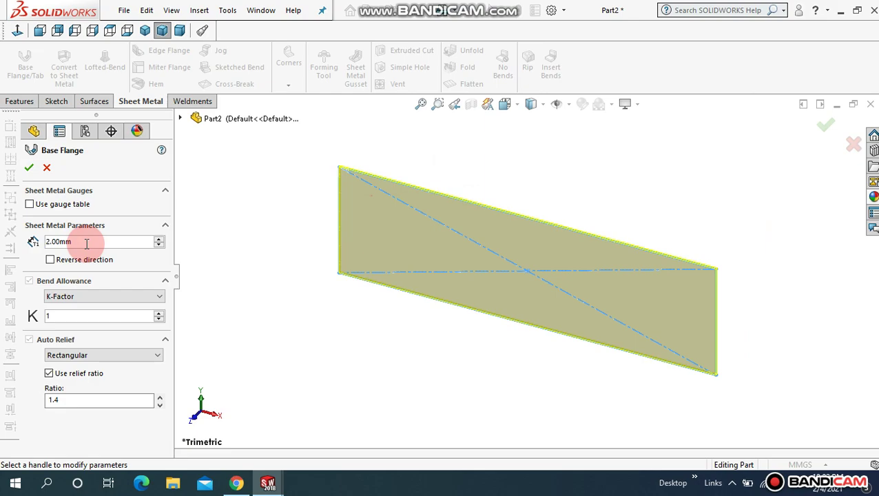
{"action": "type", "text": "5"}
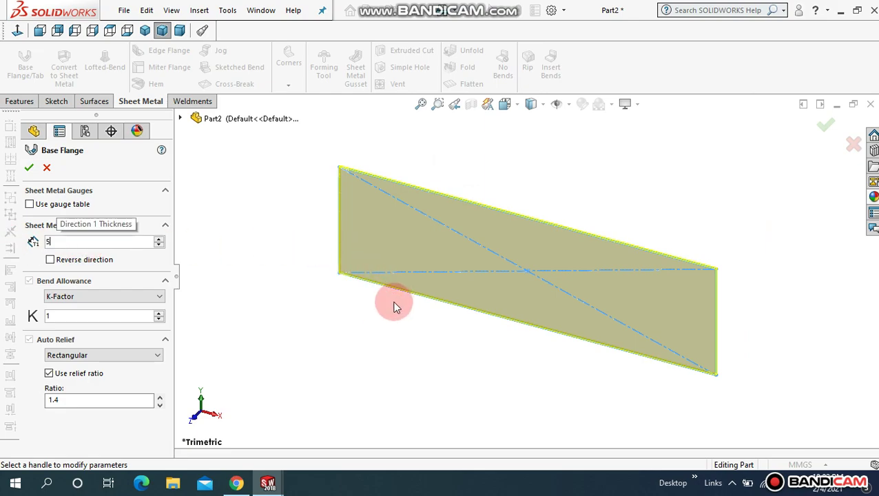
{"action": "left_click", "coordinate": [344, 315]}
{"action": "left_click", "coordinate": [29, 167]}
{"action": "mouse_move", "coordinate": [290, 334]}
{"action": "middle_mouse_down"}
{"action": "mouse_move", "coordinate": [315, 275]}
{"action": "mouse_move", "coordinate": [323, 171]}
{"action": "middle_mouse_up"}
{"action": "left_click", "coordinate": [423, 105]}
{"action": "mouse_move", "coordinate": [447, 171]}
{"action": "middle_mouse_down"}
{"action": "mouse_move", "coordinate": [454, 239]}
{"action": "mouse_move", "coordinate": [453, 182]}
{"action": "middle_mouse_up"}
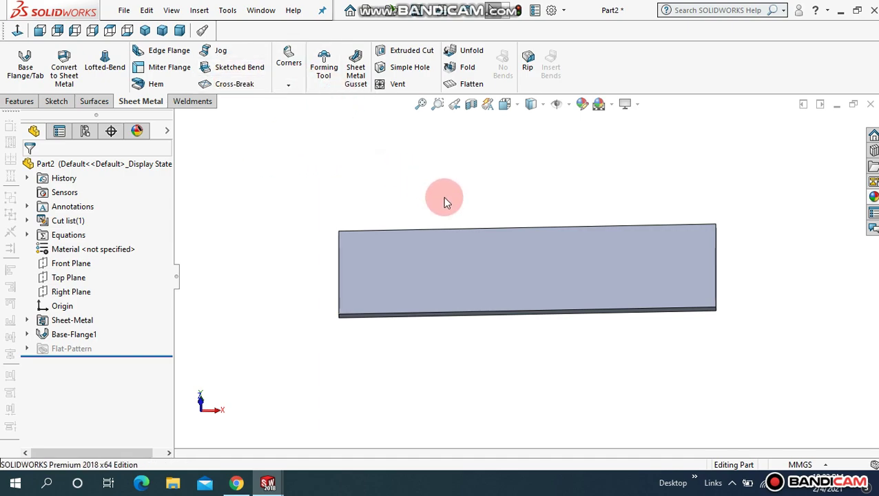
{"action": "mouse_move", "coordinate": [535, 220]}
{"action": "middle_mouse_down"}
{"action": "mouse_move", "coordinate": [606, 387]}
{"action": "mouse_move", "coordinate": [671, 280]}
{"action": "mouse_move", "coordinate": [543, 233]}
{"action": "middle_mouse_up"}
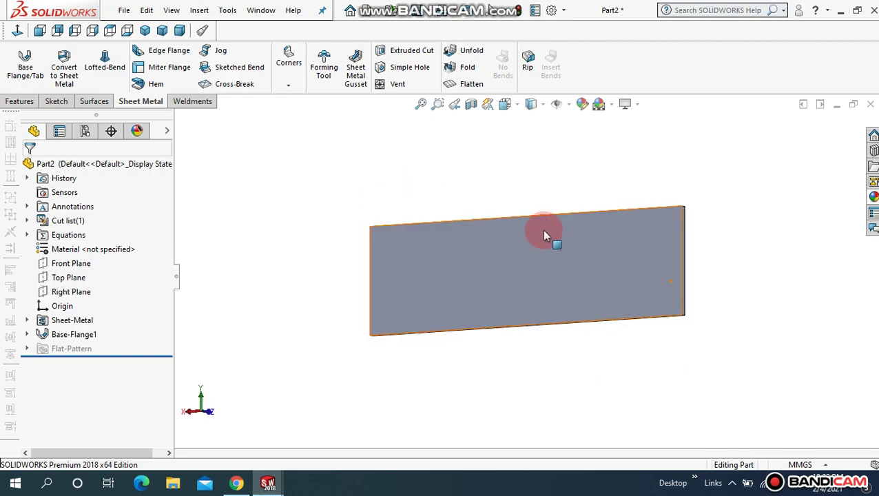
{"action": "middle_click_drag", "start_coordinate": [554, 178], "coordinate": [579, 143]}
{"action": "middle_click_drag", "start_coordinate": [565, 178], "coordinate": [437, 135]}
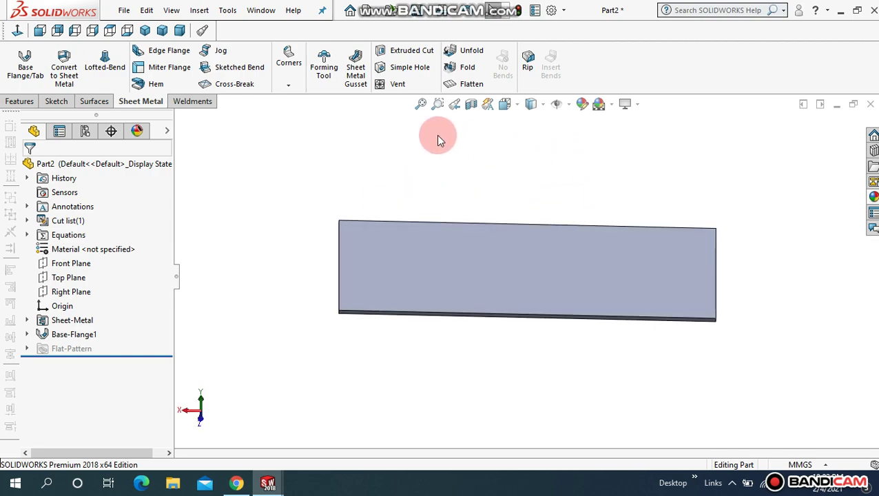
{"action": "mouse_move", "coordinate": [481, 194]}
{"action": "middle_mouse_down"}
{"action": "mouse_move", "coordinate": [487, 165]}
{"action": "mouse_move", "coordinate": [481, 229]}
{"action": "middle_mouse_up"}
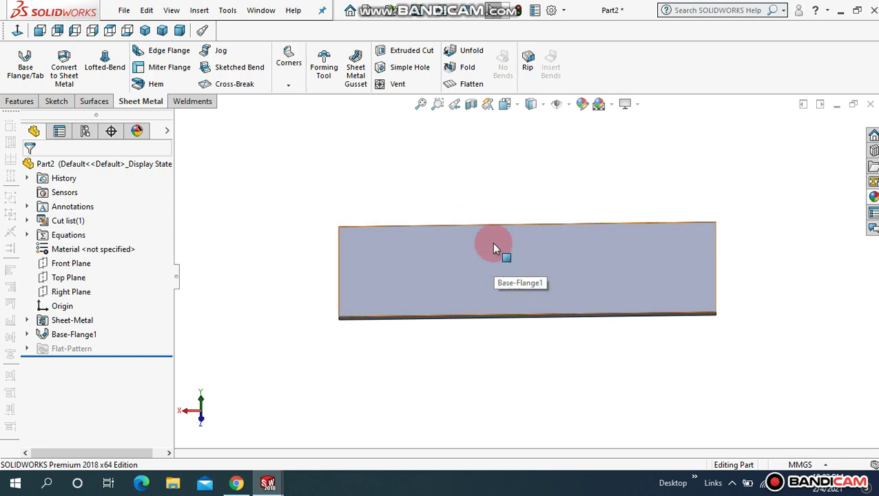
{"action": "left_click", "coordinate": [493, 243]}
In Sketch6, draw a vertical line from the plate's top-edge midpoint to its bottom edge
{"action": "left_click", "coordinate": [550, 204]}
{"action": "left_click", "coordinate": [84, 51]}
{"action": "left_click", "coordinate": [527, 217]}
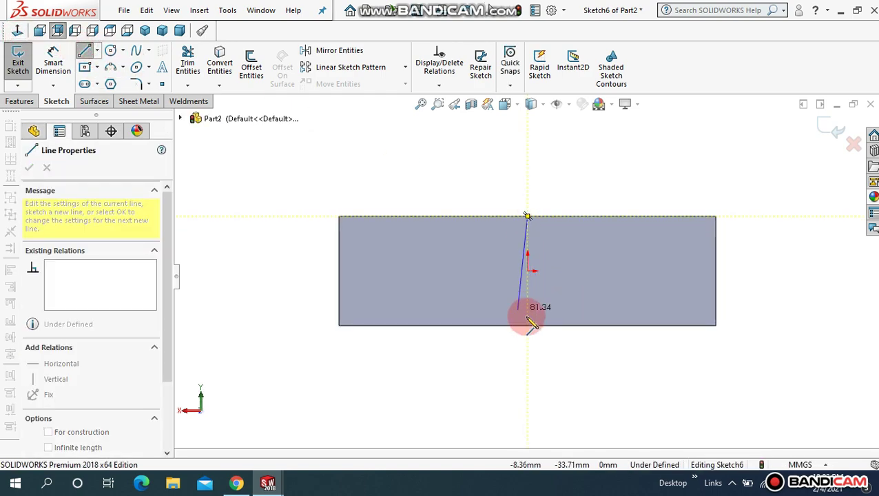
{"action": "left_click", "coordinate": [528, 325]}
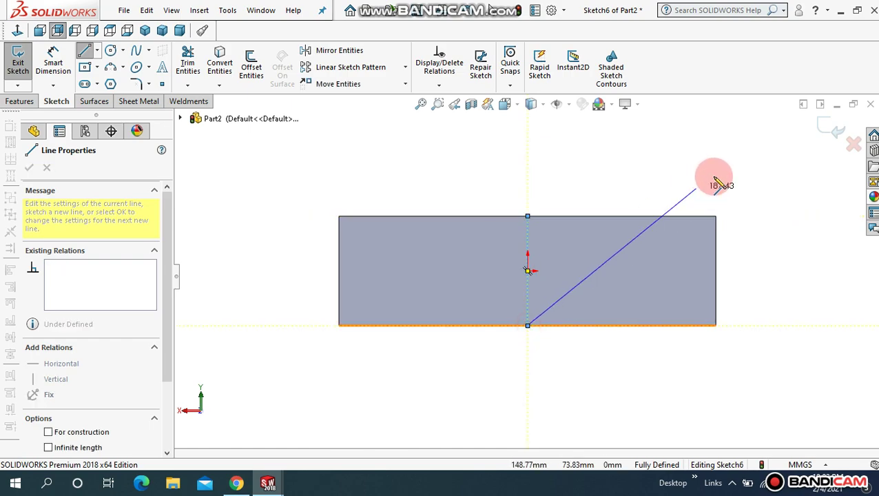
{"action": "left_click", "coordinate": [838, 135]}
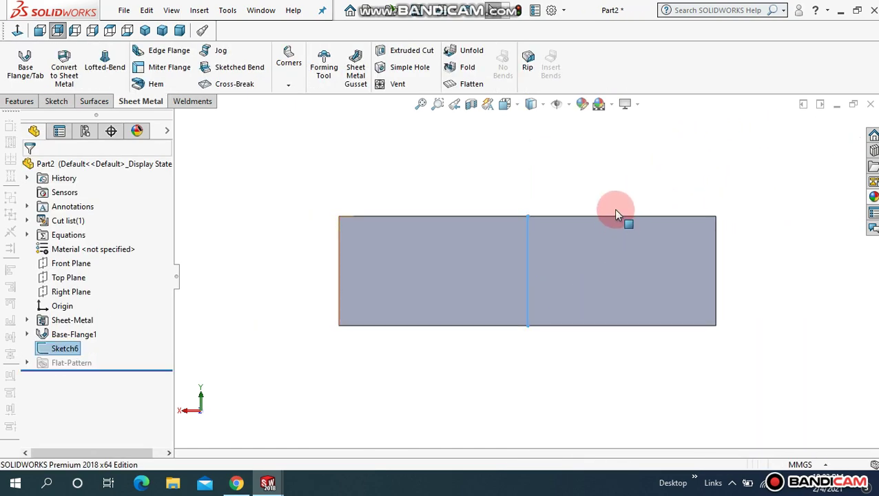
{"action": "middle_click_drag", "start_coordinate": [619, 155], "coordinate": [597, 226]}
{"action": "mouse_move", "coordinate": [595, 183]}
{"action": "middle_mouse_down"}
{"action": "mouse_move", "coordinate": [590, 167]}
{"action": "mouse_move", "coordinate": [401, 162]}
{"action": "middle_mouse_up"}
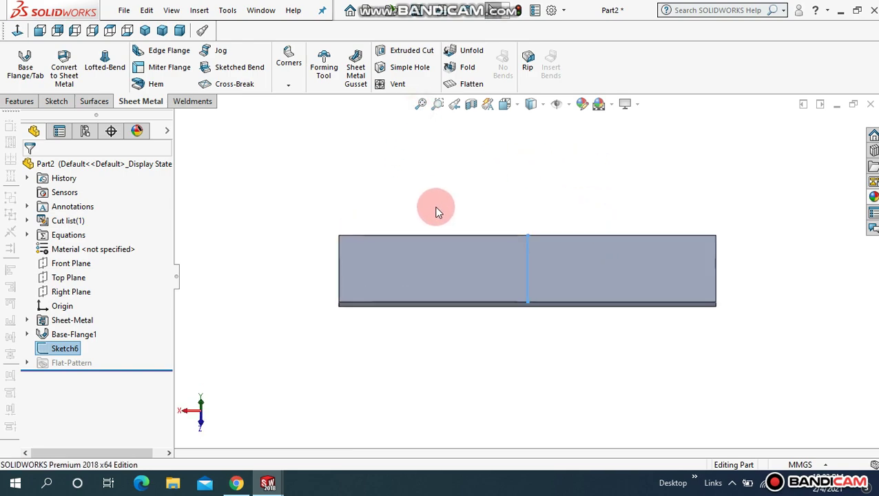
{"action": "mouse_move", "coordinate": [452, 205]}
{"action": "middle_mouse_down"}
{"action": "mouse_move", "coordinate": [470, 167]}
{"action": "mouse_move", "coordinate": [448, 197]}
{"action": "middle_mouse_up"}
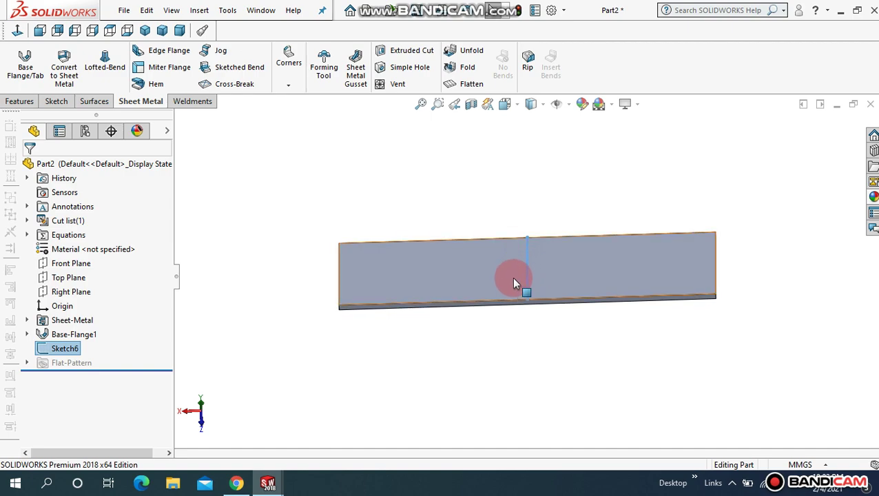
Start a Sketched Bend on the line with the left half of the plate fixed
{"action": "left_click", "coordinate": [249, 79]}
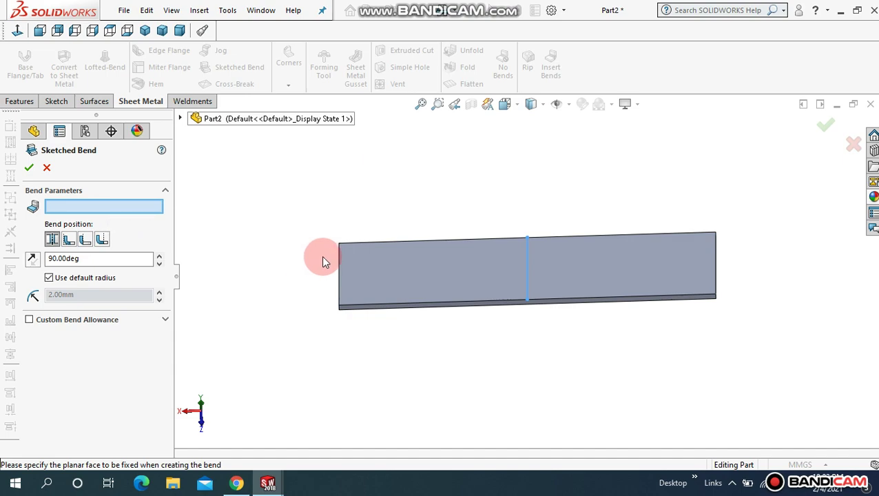
{"action": "left_click", "coordinate": [371, 271]}
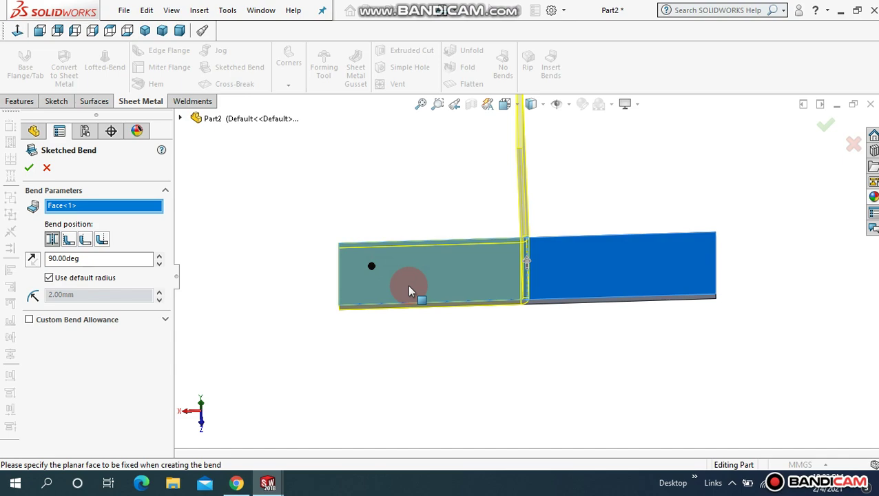
{"action": "right_click", "coordinate": [98, 207]}
{"action": "left_click", "coordinate": [117, 210]}
{"action": "left_click", "coordinate": [598, 260]}
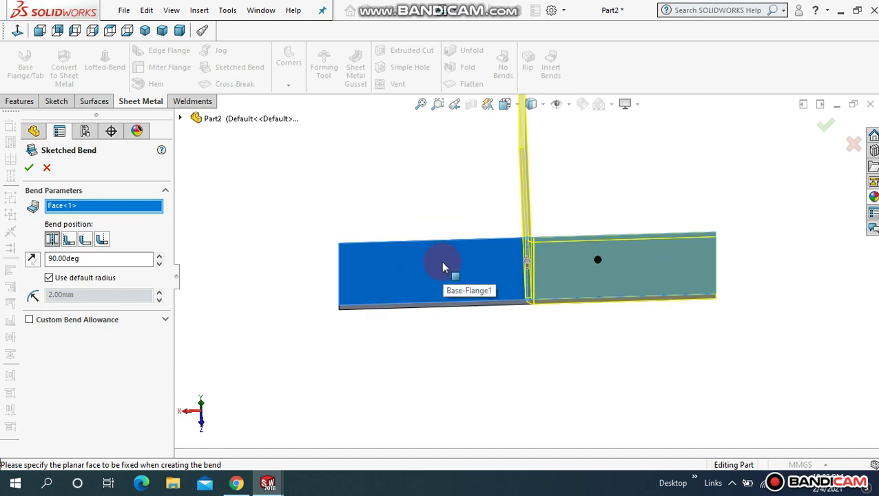
{"action": "right_click", "coordinate": [153, 214]}
{"action": "left_click", "coordinate": [162, 216]}
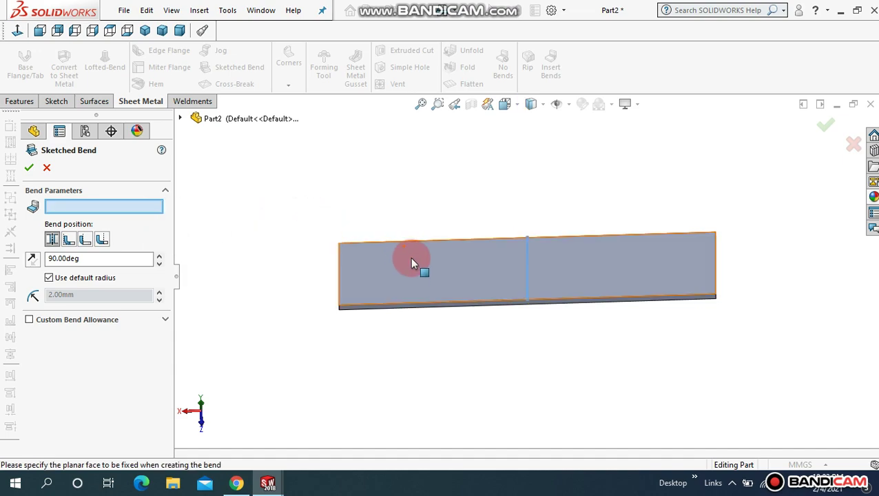
{"action": "left_click", "coordinate": [415, 279]}
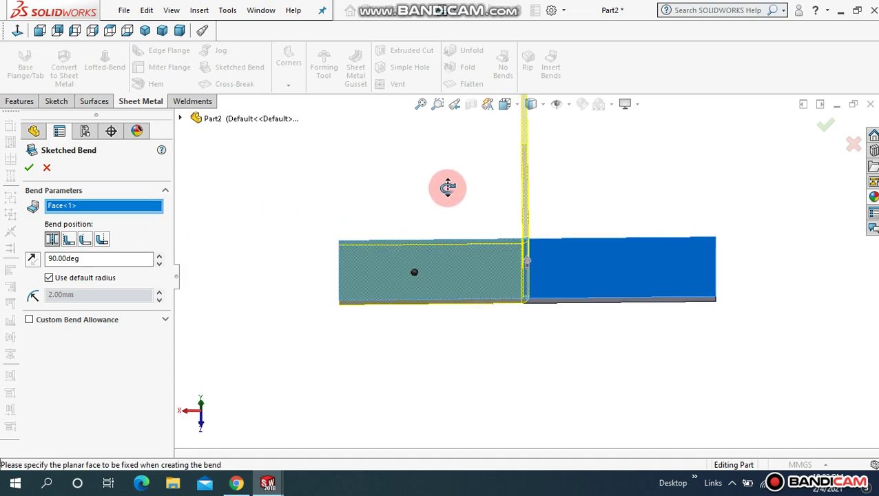
{"action": "middle_click_drag", "start_coordinate": [448, 185], "coordinate": [441, 103]}
{"action": "left_click", "coordinate": [421, 104]}
{"action": "mouse_move", "coordinate": [419, 276]}
{"action": "middle_mouse_down"}
{"action": "mouse_move", "coordinate": [400, 255]}
{"action": "mouse_move", "coordinate": [410, 242]}
{"action": "middle_mouse_up"}
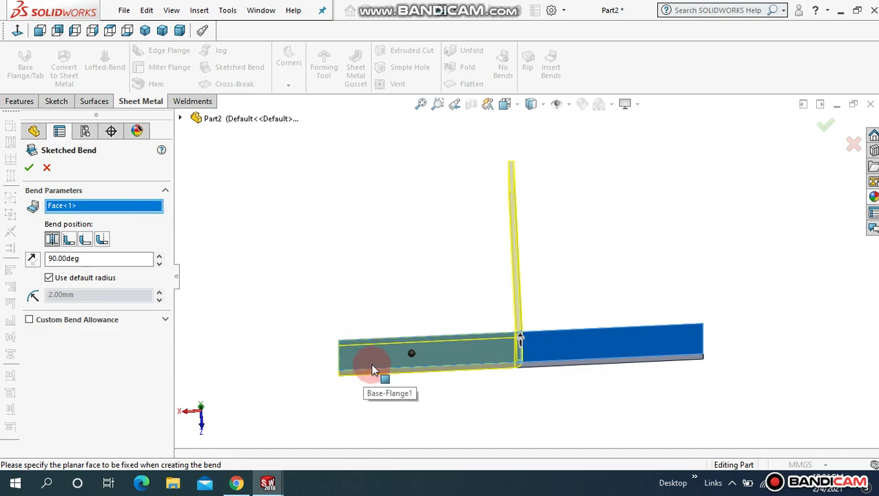
{"action": "scroll", "coordinate": [496, 396], "scroll_direction": "down", "scroll_amount": 3}
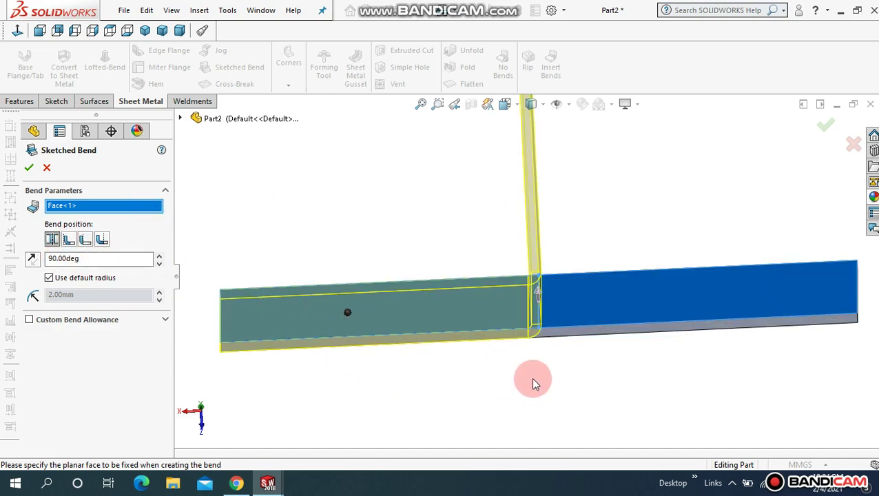
{"action": "middle_click_drag", "start_coordinate": [536, 359], "coordinate": [530, 343]}
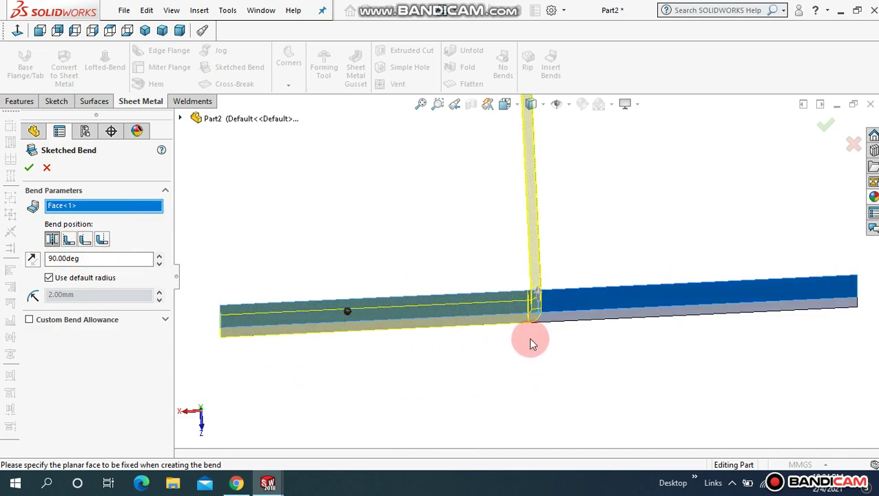
Set the bend angle to 45°, adjusting position and direction so it folds upward
{"action": "left_click", "coordinate": [102, 239]}
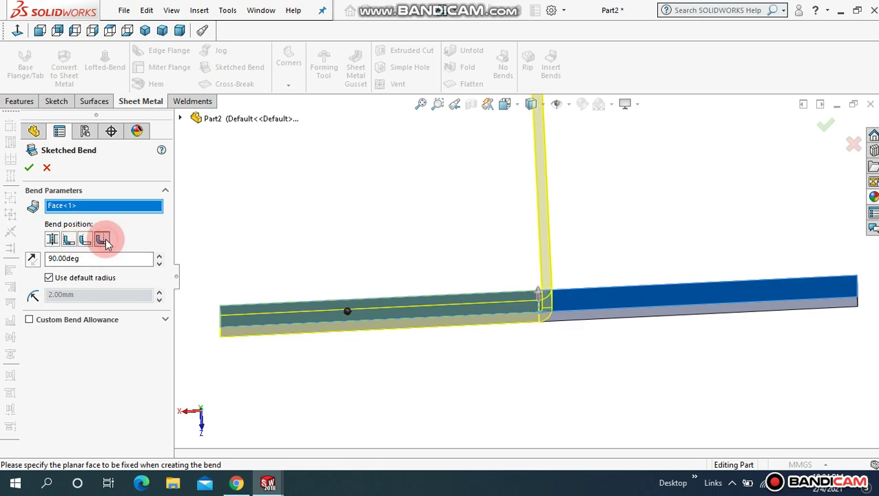
{"action": "left_click", "coordinate": [54, 243]}
{"action": "left_click_drag", "start_coordinate": [98, 259], "coordinate": [10, 260]}
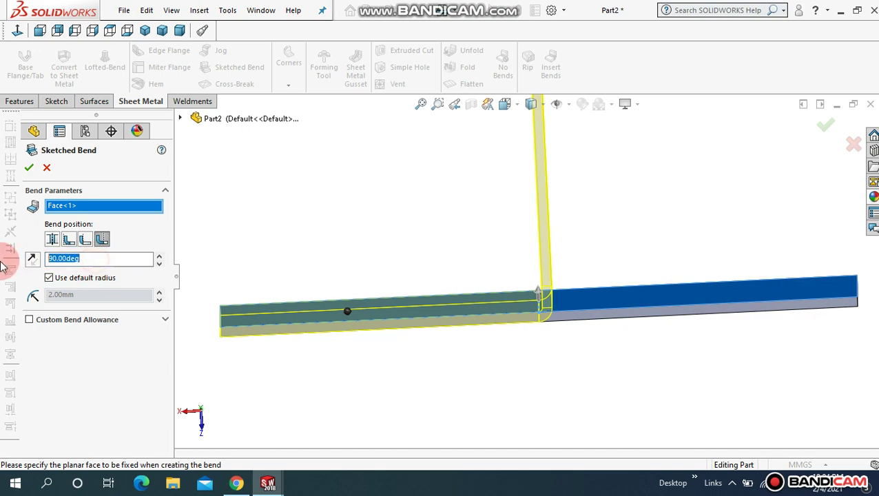
{"action": "type", "text": "45"}
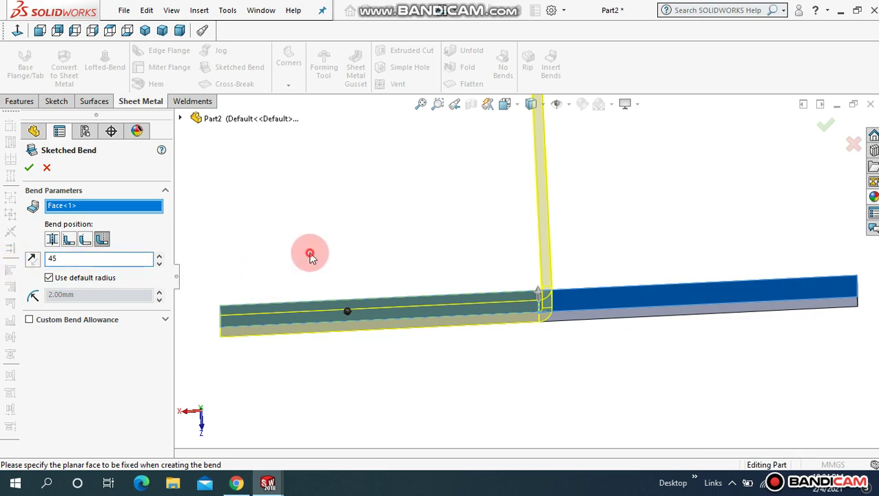
{"action": "key", "text": "Return"}
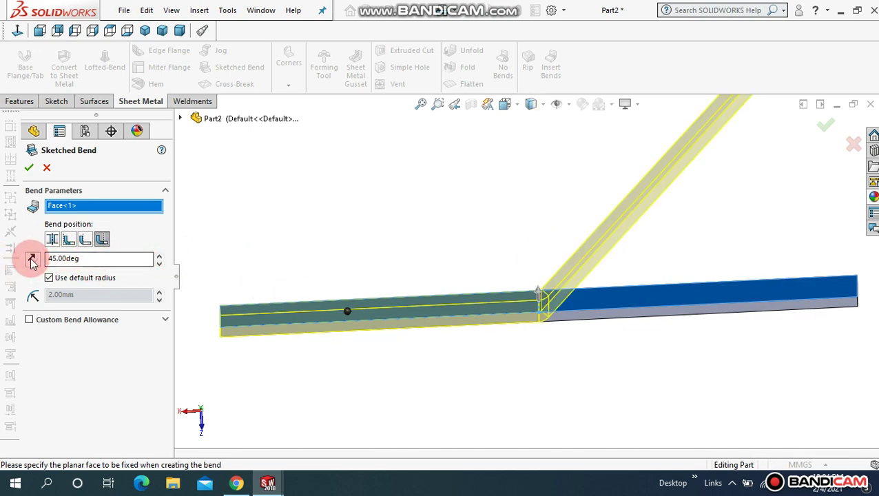
{"action": "left_click", "coordinate": [32, 258]}
{"action": "middle_click_drag", "start_coordinate": [550, 231], "coordinate": [553, 205]}
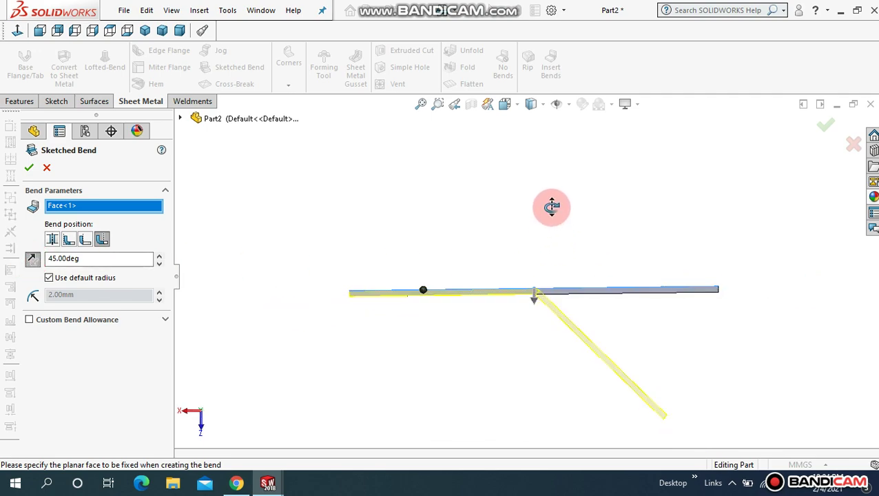
{"action": "left_click", "coordinate": [30, 266]}
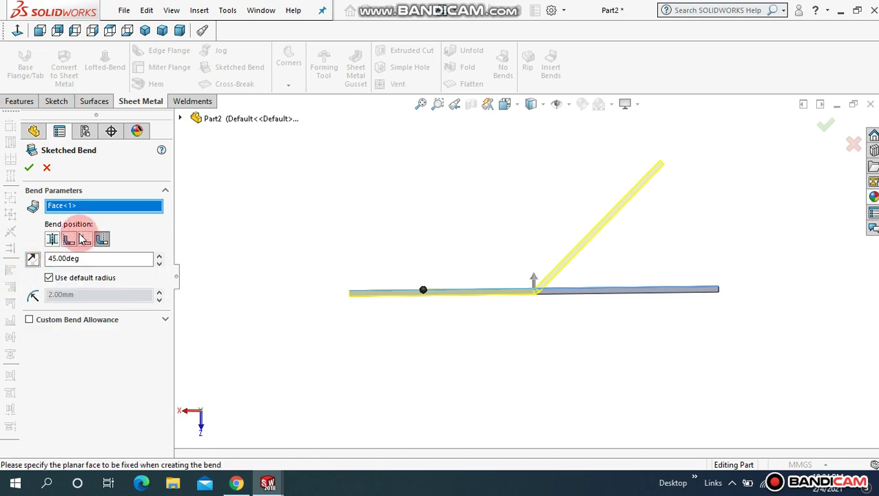
Replace the default bend radius with 4 mm and accept the bend
{"action": "left_click", "coordinate": [49, 278]}
{"action": "type", "text": "3"}
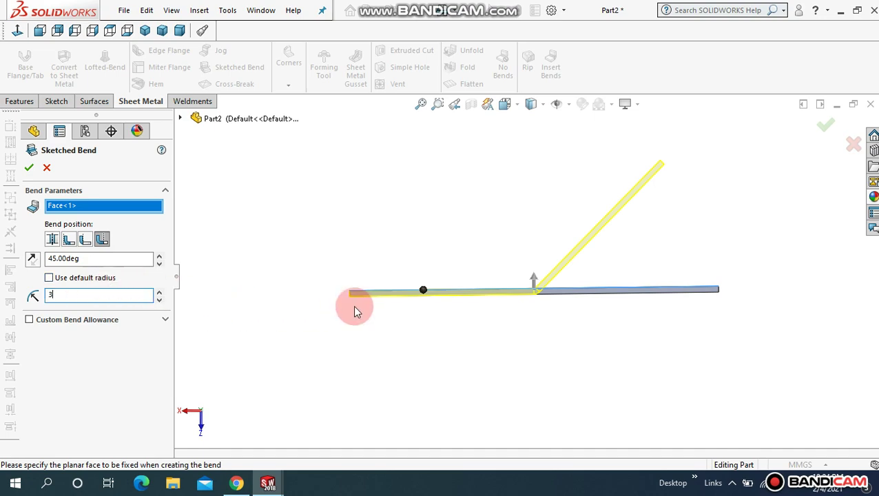
{"action": "scroll", "coordinate": [535, 287], "scroll_direction": "down", "scroll_amount": 2}
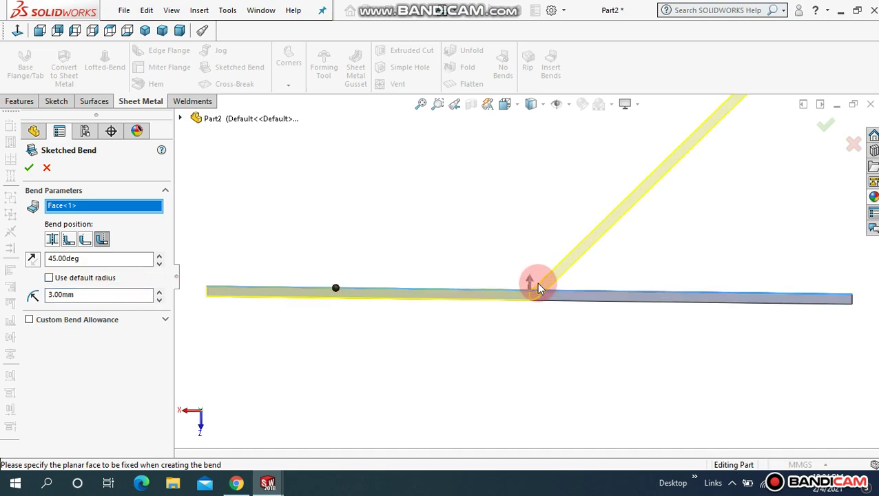
{"action": "scroll", "coordinate": [536, 289], "scroll_direction": "down", "scroll_amount": 3}
{"action": "mouse_move", "coordinate": [539, 294]}
{"action": "middle_mouse_down"}
{"action": "mouse_move", "coordinate": [496, 257]}
{"action": "mouse_move", "coordinate": [373, 308]}
{"action": "middle_mouse_up"}
{"action": "double_click", "coordinate": [97, 296]}
{"action": "type", "text": "4"}
{"action": "left_click", "coordinate": [340, 239]}
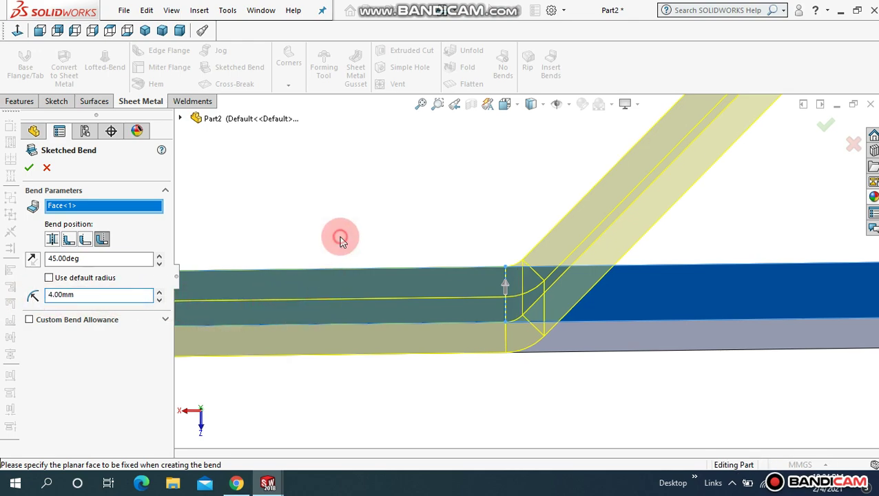
{"action": "left_click", "coordinate": [29, 172]}
{"action": "left_click", "coordinate": [420, 103]}
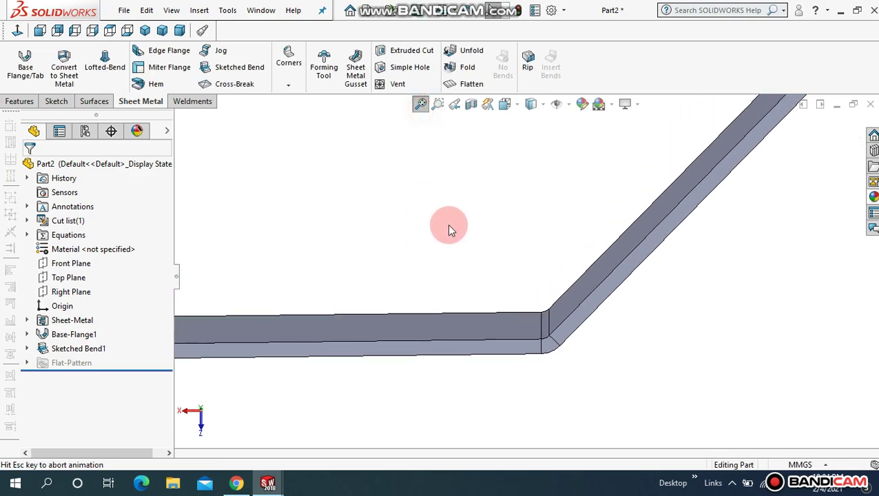
{"action": "mouse_move", "coordinate": [447, 188]}
{"action": "middle_mouse_down"}
{"action": "mouse_move", "coordinate": [466, 203]}
{"action": "mouse_move", "coordinate": [451, 211]}
{"action": "mouse_move", "coordinate": [454, 249]}
{"action": "mouse_move", "coordinate": [456, 198]}
{"action": "mouse_move", "coordinate": [453, 228]}
{"action": "mouse_move", "coordinate": [463, 232]}
{"action": "mouse_move", "coordinate": [460, 198]}
{"action": "mouse_move", "coordinate": [453, 244]}
{"action": "mouse_move", "coordinate": [449, 227]}
{"action": "mouse_move", "coordinate": [463, 197]}
{"action": "mouse_move", "coordinate": [462, 227]}
{"action": "middle_mouse_up"}
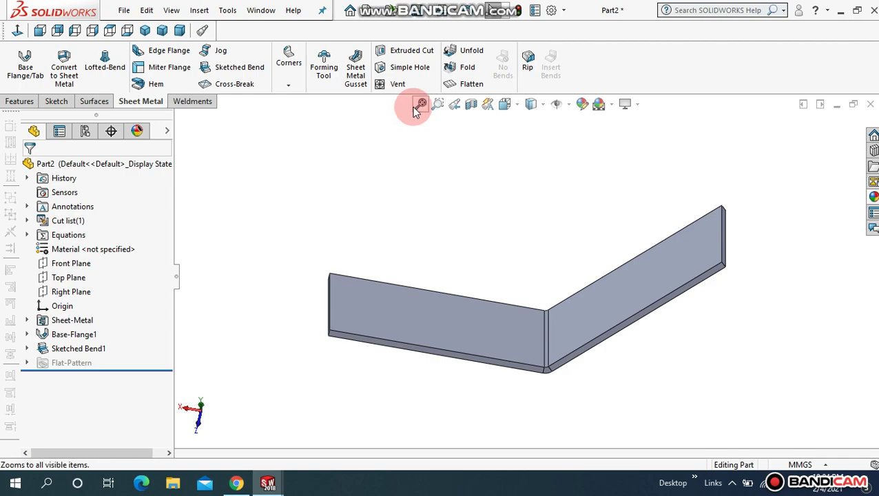
{"action": "left_click", "coordinate": [415, 107]}
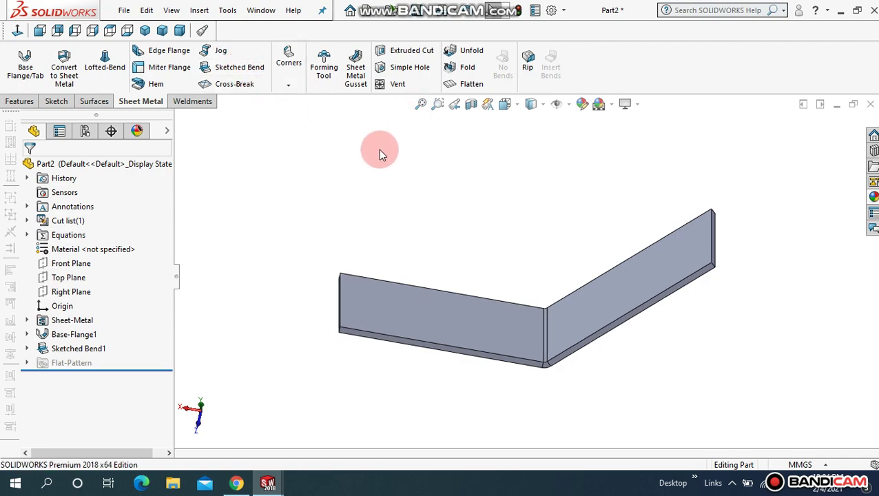
{"action": "mouse_move", "coordinate": [450, 199]}
{"action": "middle_mouse_down"}
{"action": "mouse_move", "coordinate": [452, 173]}
{"action": "mouse_move", "coordinate": [416, 195]}
{"action": "middle_mouse_up"}
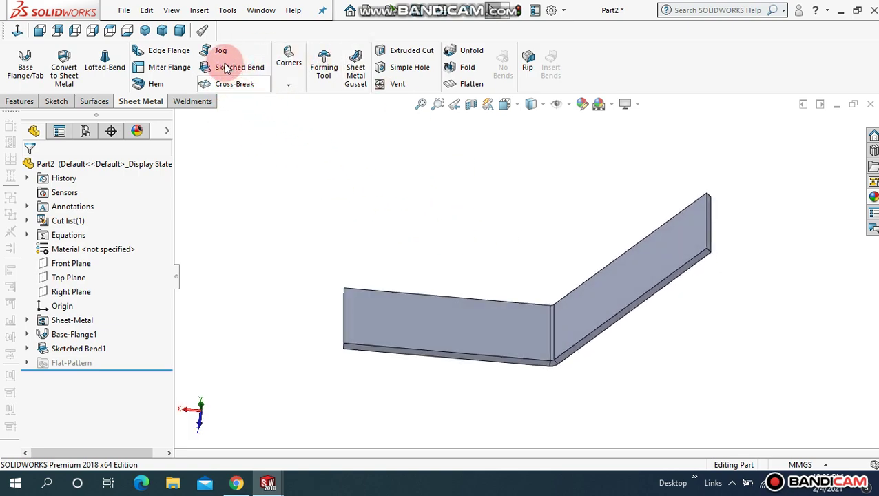
{"action": "middle_click_drag", "start_coordinate": [433, 197], "coordinate": [465, 177]}
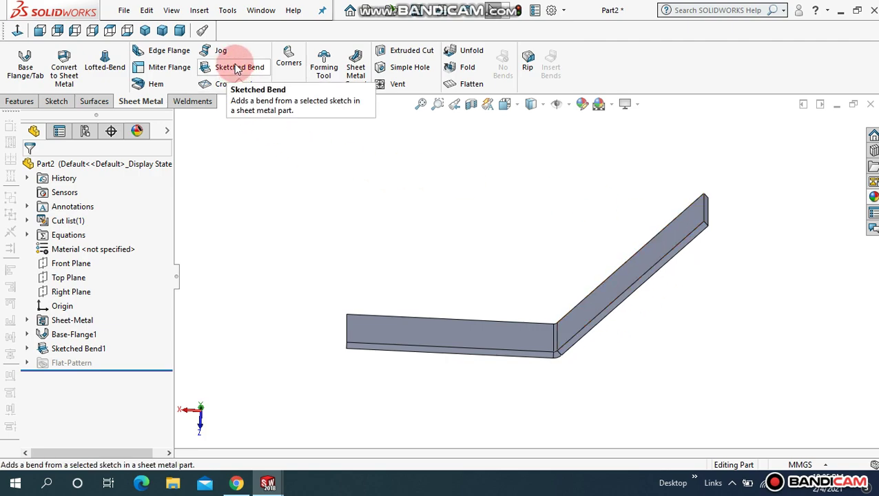
{"action": "mouse_move", "coordinate": [578, 271]}
{"action": "middle_mouse_down"}
{"action": "mouse_move", "coordinate": [526, 280]}
{"action": "mouse_move", "coordinate": [569, 352]}
{"action": "middle_mouse_up"}
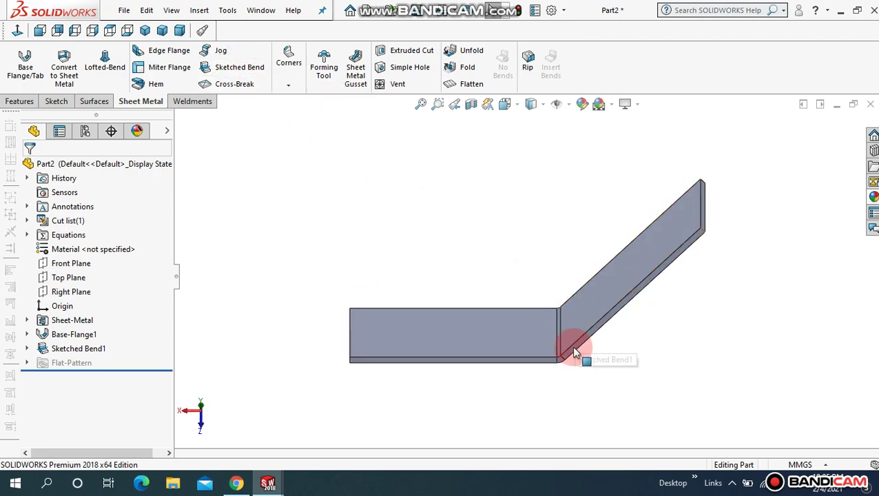
{"action": "left_click", "coordinate": [421, 104]}
{"action": "mouse_move", "coordinate": [506, 196]}
{"action": "middle_mouse_down"}
{"action": "mouse_move", "coordinate": [540, 190]}
{"action": "mouse_move", "coordinate": [540, 226]}
{"action": "middle_mouse_up"}
{"action": "mouse_move", "coordinate": [482, 152]}
{"action": "middle_mouse_down"}
{"action": "mouse_move", "coordinate": [509, 173]}
{"action": "mouse_move", "coordinate": [487, 186]}
{"action": "mouse_move", "coordinate": [491, 216]}
{"action": "mouse_move", "coordinate": [544, 294]}
{"action": "middle_mouse_up"}
{"action": "left_click", "coordinate": [527, 316]}
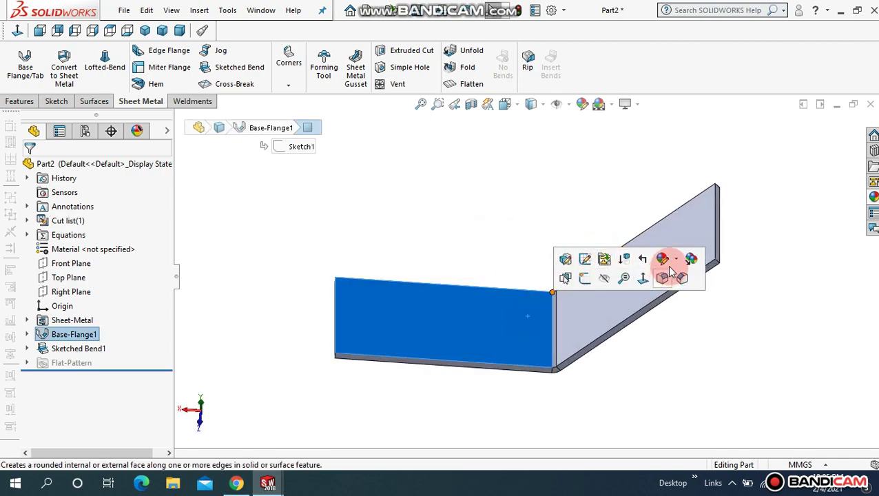
Apply a purple-blue colour appearance to the whole part, Part2
{"action": "left_click", "coordinate": [662, 258]}
{"action": "left_click", "coordinate": [680, 316]}
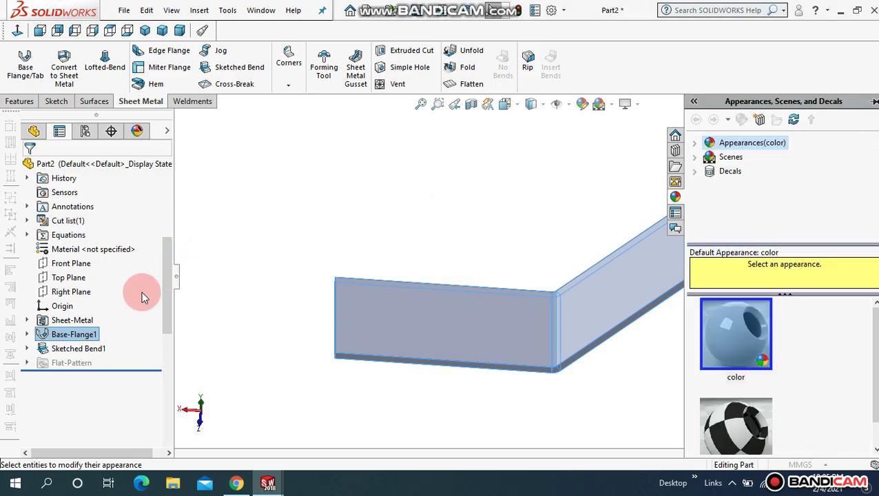
{"action": "left_click_drag", "start_coordinate": [167, 284], "coordinate": [170, 309]}
{"action": "left_click", "coordinate": [108, 357]}
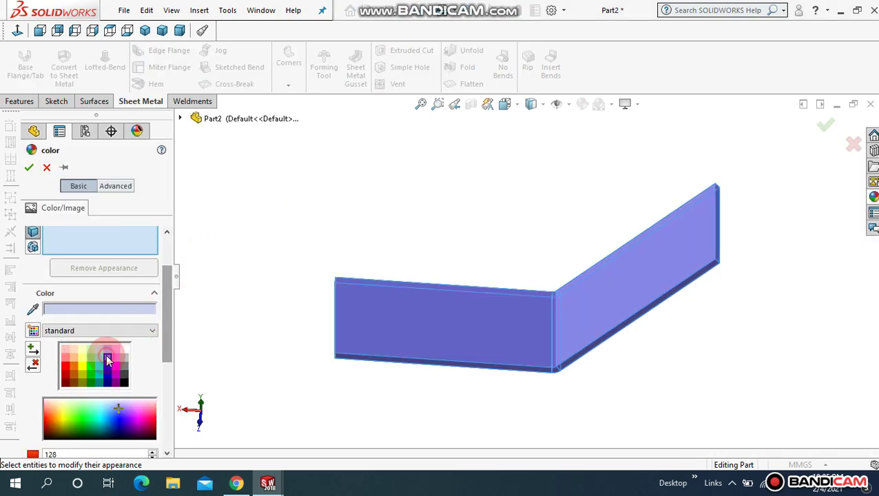
{"action": "left_click", "coordinate": [29, 171]}
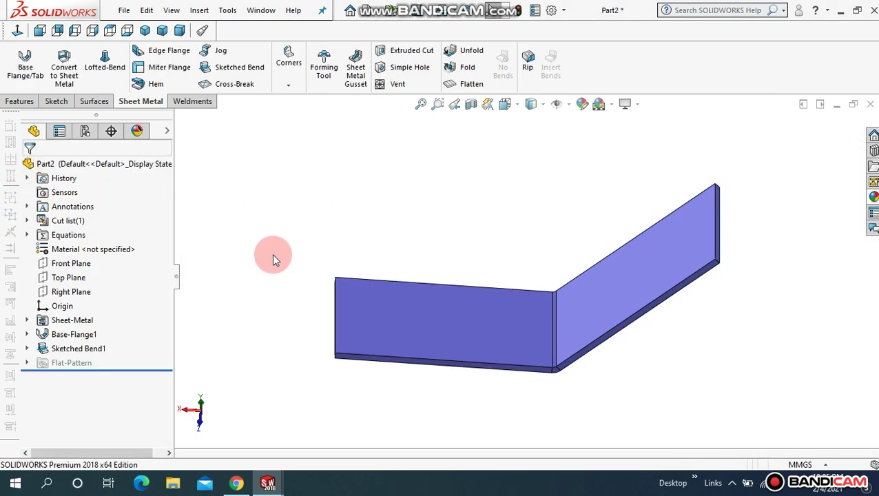
{"action": "middle_click_drag", "start_coordinate": [272, 250], "coordinate": [288, 217]}
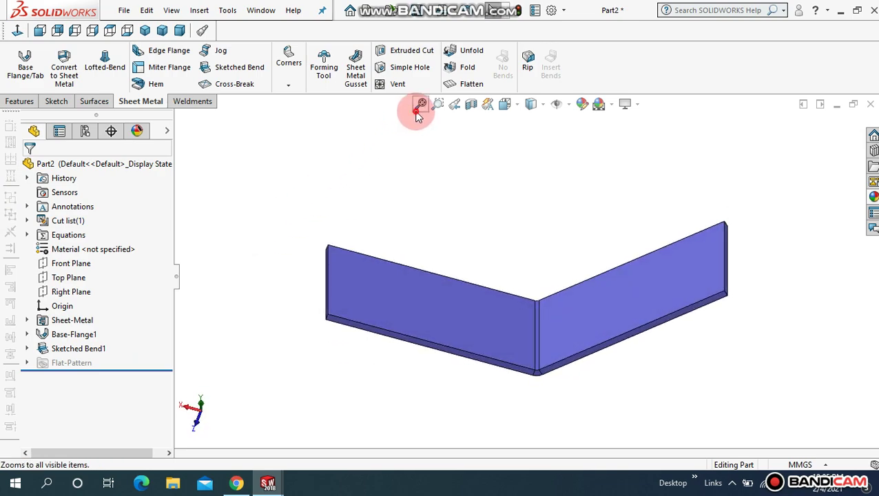
{"action": "middle_click_drag", "start_coordinate": [308, 188], "coordinate": [298, 188]}
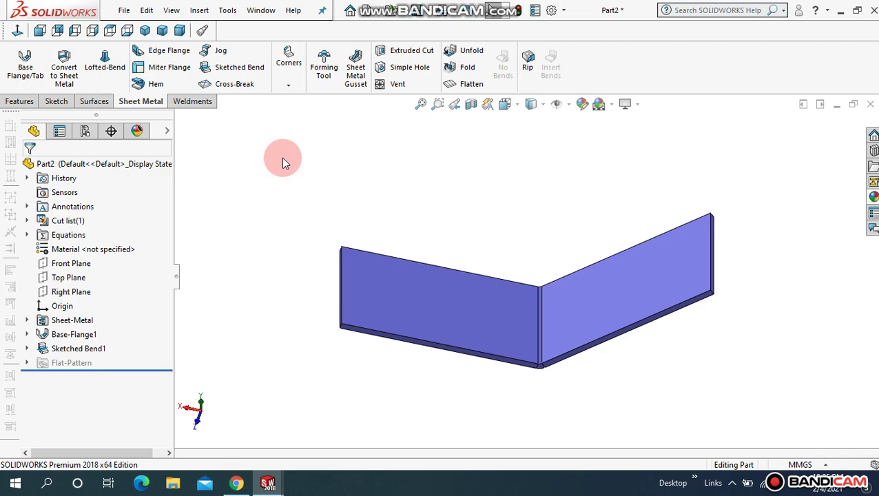
Add Cross Break1 (1 mm radius, 90° angle) on the flat flange's front face
{"action": "left_click", "coordinate": [234, 84]}
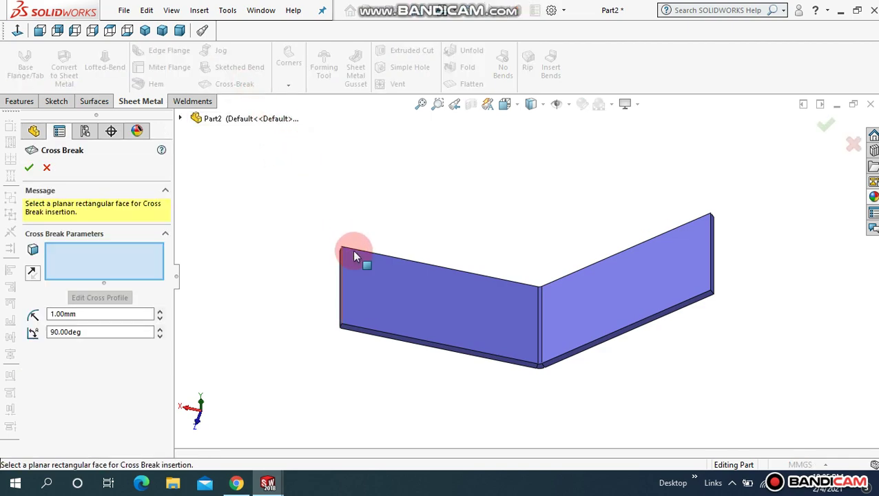
{"action": "left_click", "coordinate": [405, 308]}
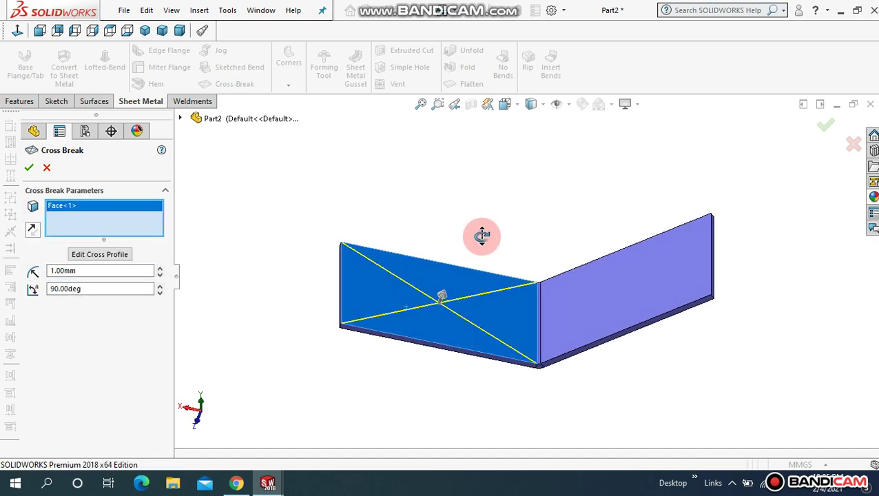
{"action": "middle_click_drag", "start_coordinate": [482, 236], "coordinate": [481, 255]}
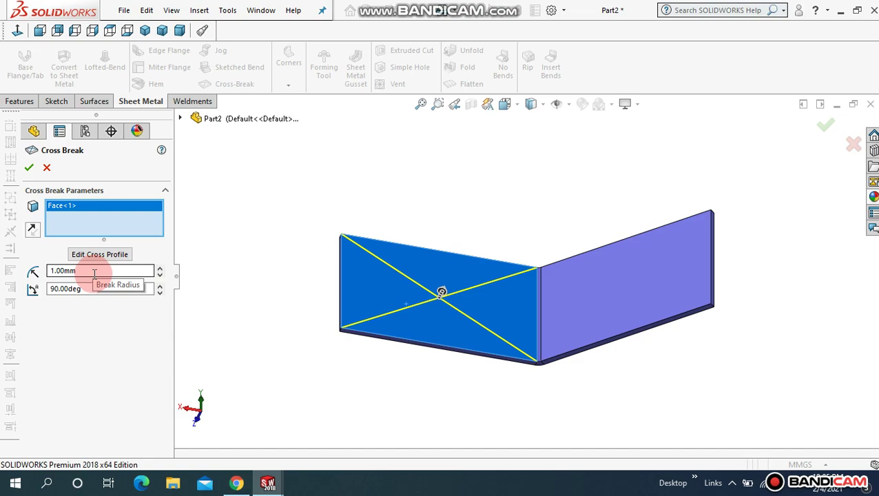
{"action": "left_click", "coordinate": [28, 168]}
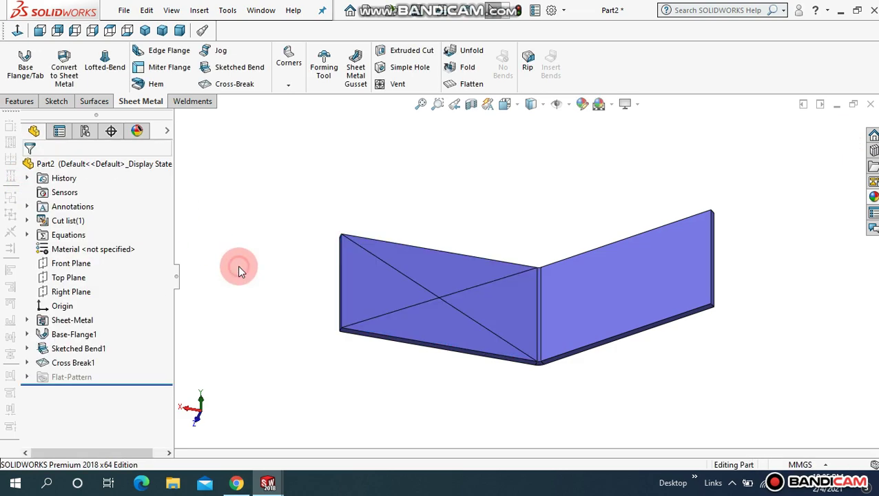
{"action": "middle_click_drag", "start_coordinate": [239, 271], "coordinate": [239, 243]}
{"action": "left_click", "coordinate": [422, 105]}
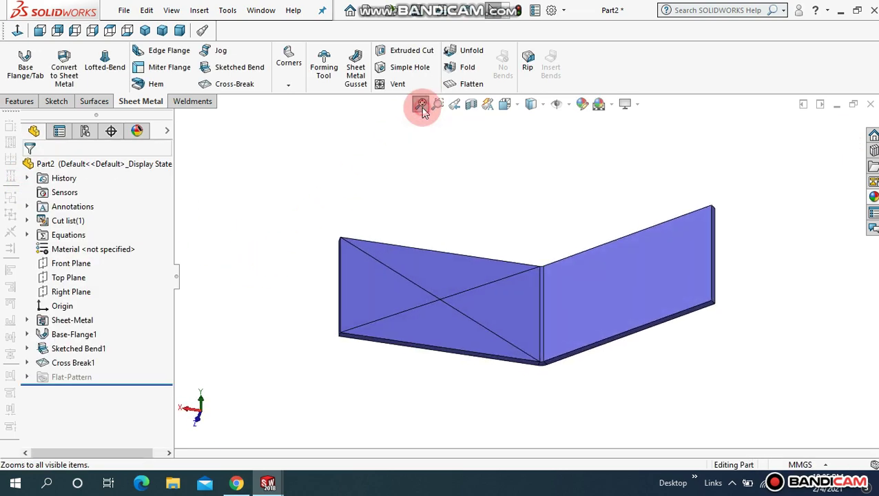
{"action": "mouse_move", "coordinate": [308, 221]}
{"action": "middle_mouse_down"}
{"action": "mouse_move", "coordinate": [320, 219]}
{"action": "mouse_move", "coordinate": [320, 208]}
{"action": "mouse_move", "coordinate": [320, 239]}
{"action": "mouse_move", "coordinate": [329, 178]}
{"action": "mouse_move", "coordinate": [316, 190]}
{"action": "mouse_move", "coordinate": [316, 213]}
{"action": "middle_mouse_up"}
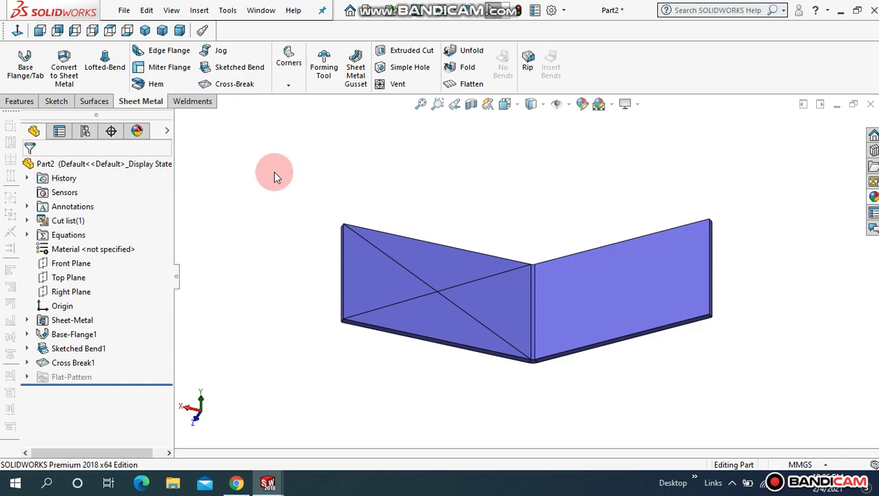
{"action": "middle_click_drag", "start_coordinate": [275, 208], "coordinate": [275, 226]}
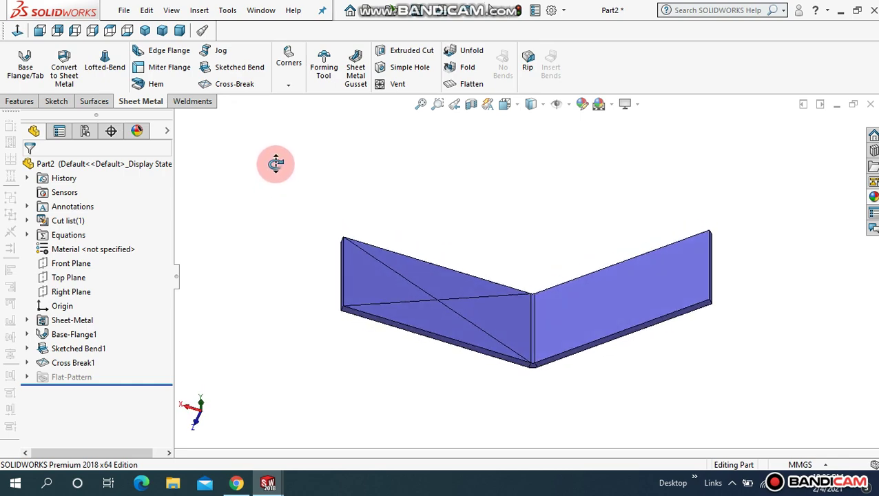
{"action": "left_click", "coordinate": [419, 103]}
{"action": "middle_click_drag", "start_coordinate": [409, 159], "coordinate": [412, 149]}
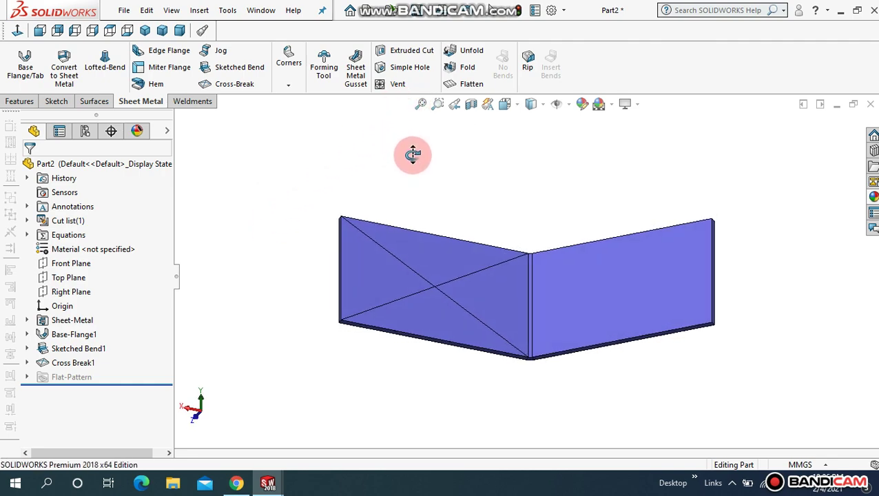